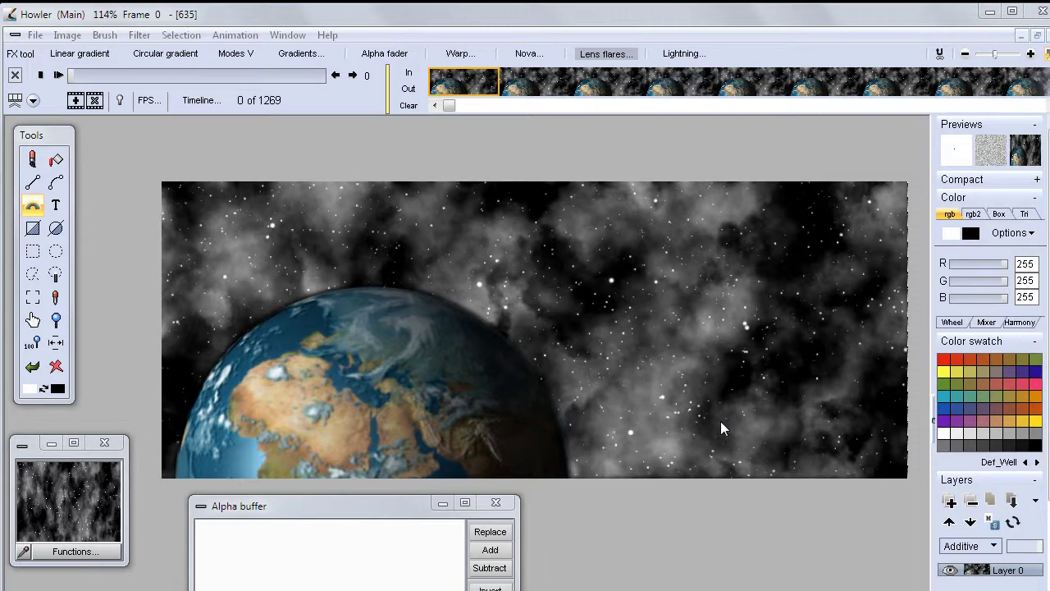
# Step: Close the alpha buffer window and open the timeline editor with the animated Lens flare filter
pyautogui.click(497, 503)
pyautogui.click(197, 100)
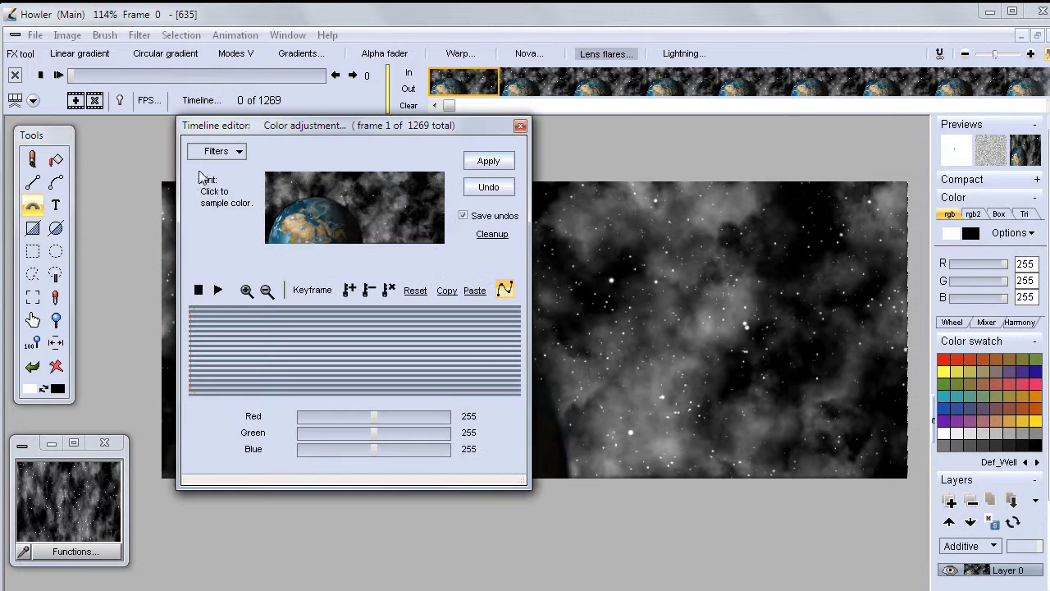
pyautogui.moveTo(371, 131); pyautogui.dragTo(423, 241)
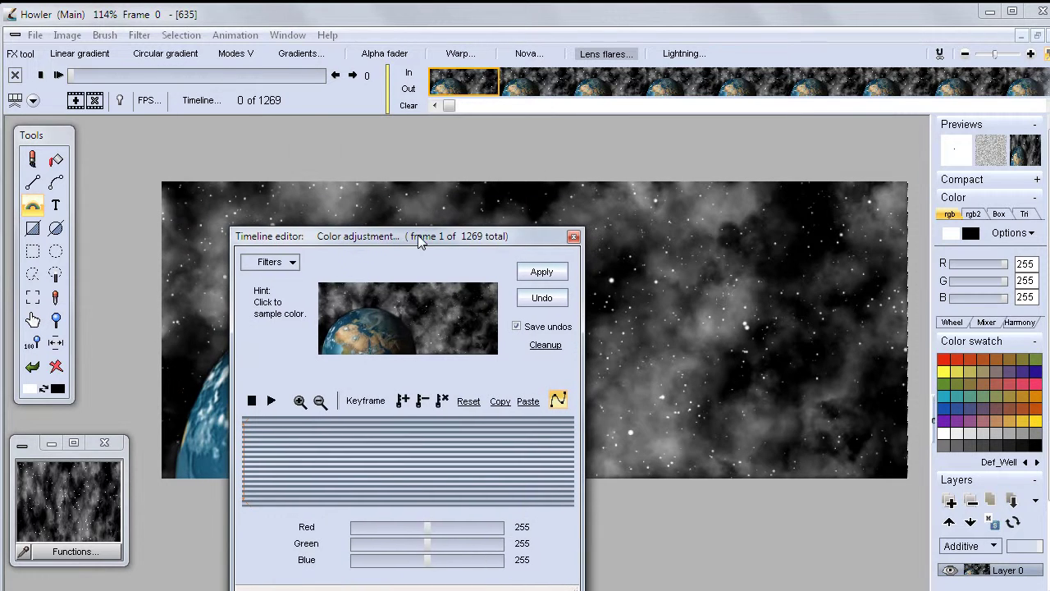
pyautogui.click(287, 263)
pyautogui.moveTo(506, 305); pyautogui.dragTo(503, 483)
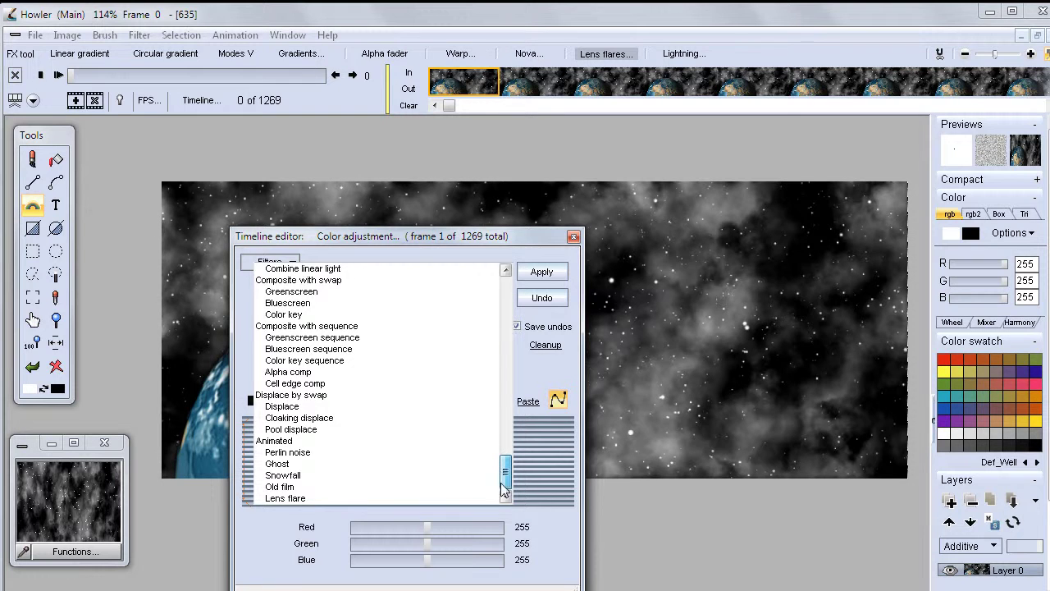
pyautogui.click(279, 499)
# Step: Place the flare centre in the sky beside the Earth at X 82, Y 26, previewing it at frame 260
pyautogui.moveTo(391, 313); pyautogui.dragTo(475, 308)
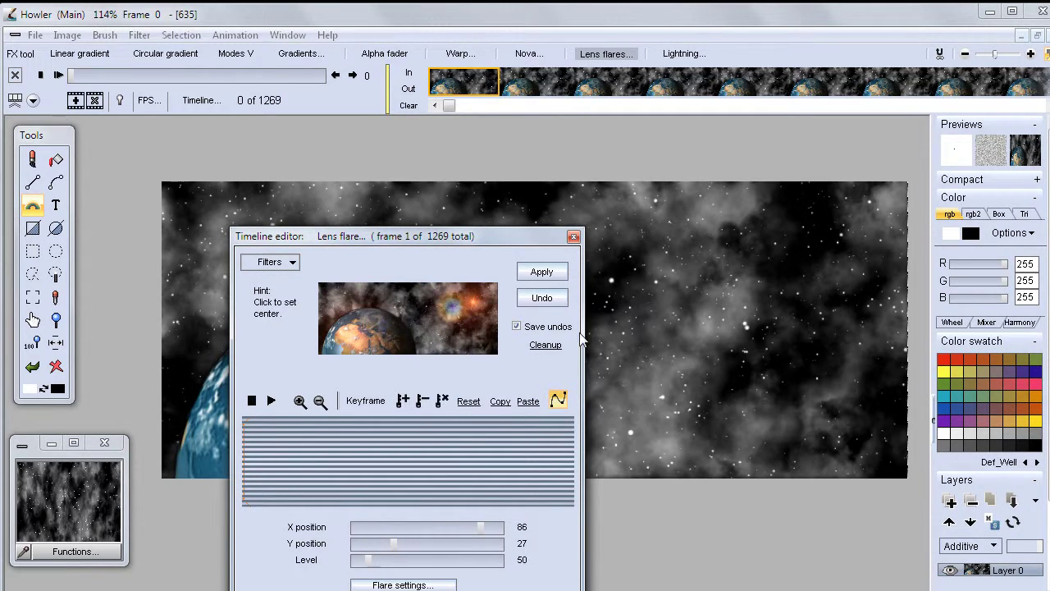
pyautogui.moveTo(367, 479); pyautogui.dragTo(311, 467)
pyautogui.moveTo(475, 307); pyautogui.dragTo(466, 307)
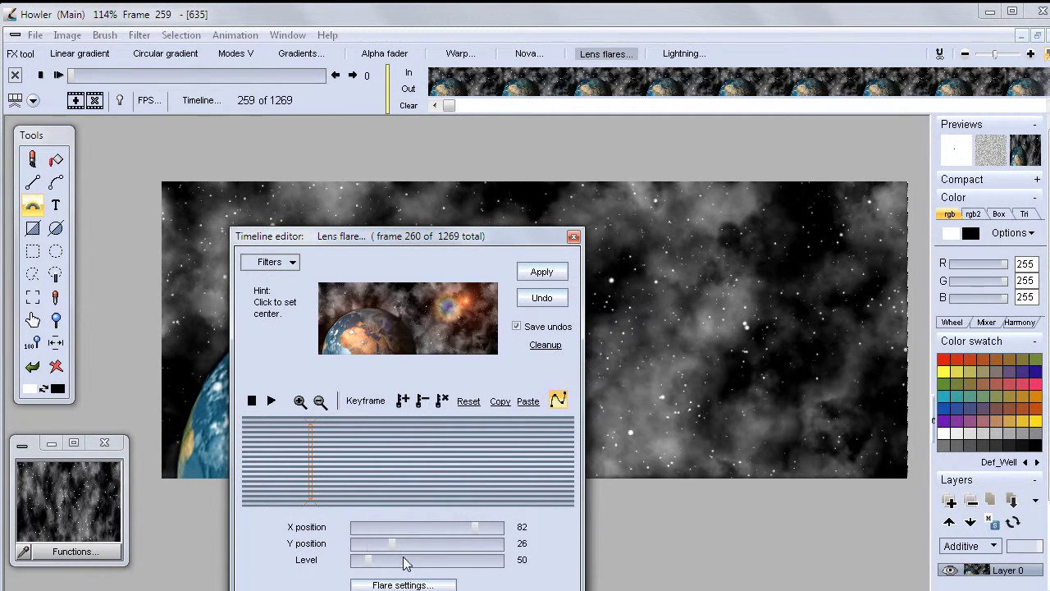
# Step: Choose the plain blue star flare with a thin horizontal streak from the flare presets
pyautogui.click(382, 584)
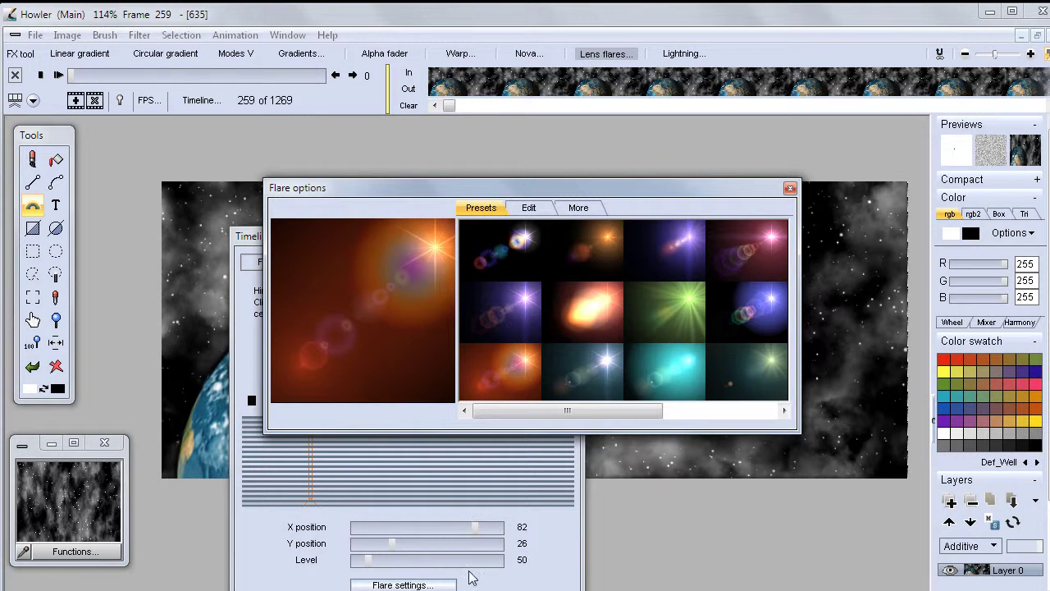
pyautogui.moveTo(435, 187); pyautogui.dragTo(662, 41)
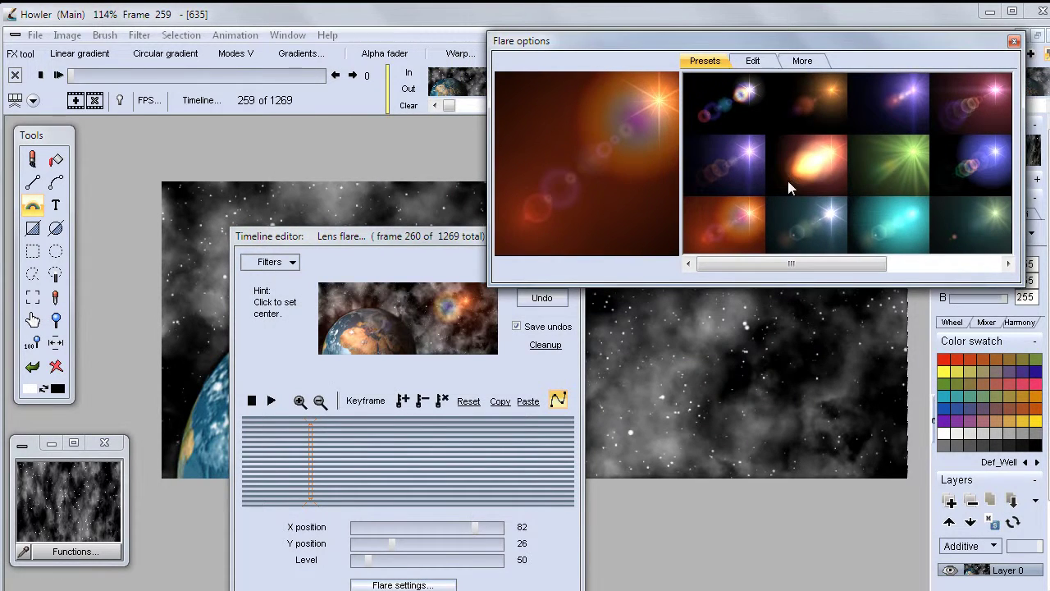
pyautogui.moveTo(881, 271); pyautogui.dragTo(932, 263)
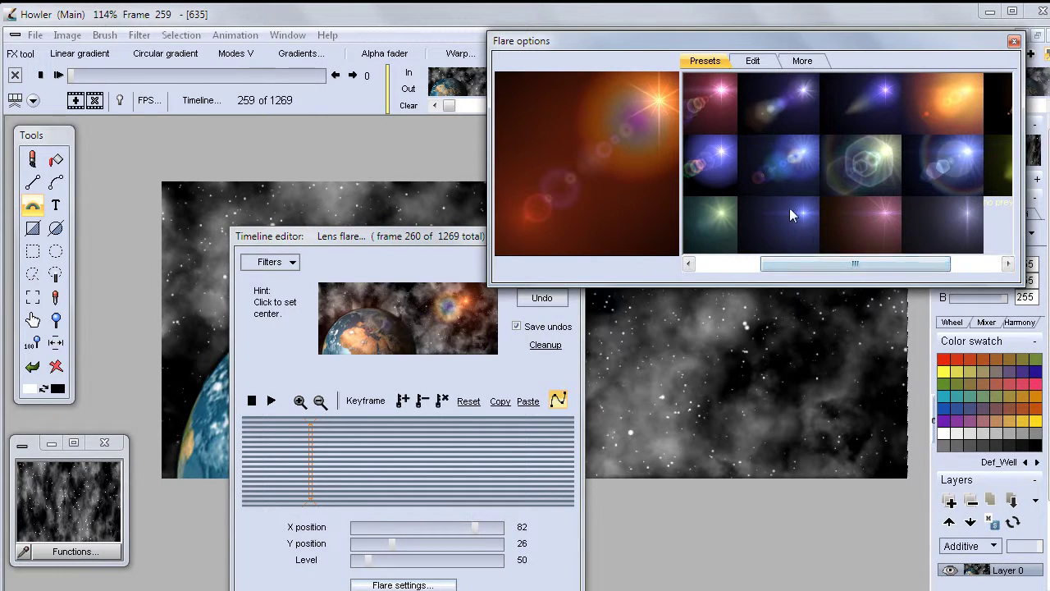
pyautogui.click(793, 229)
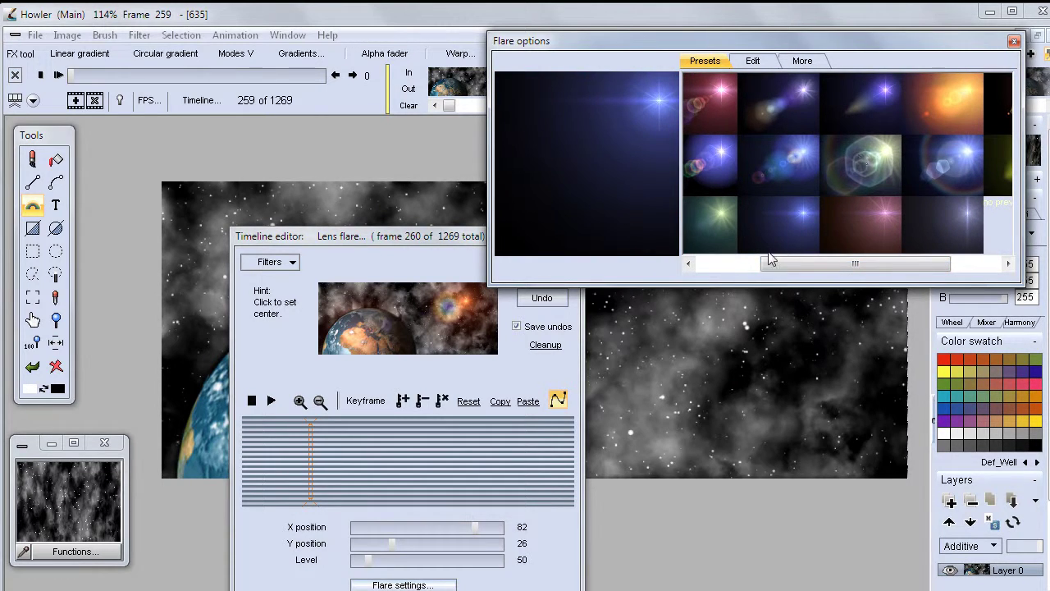
# Step: Set the flare centre in the preview image to X 87, Y 31
pyautogui.moveTo(443, 238); pyautogui.dragTo(329, 213)
pyautogui.click(335, 305)
pyautogui.click(361, 280)
pyautogui.click(366, 277)
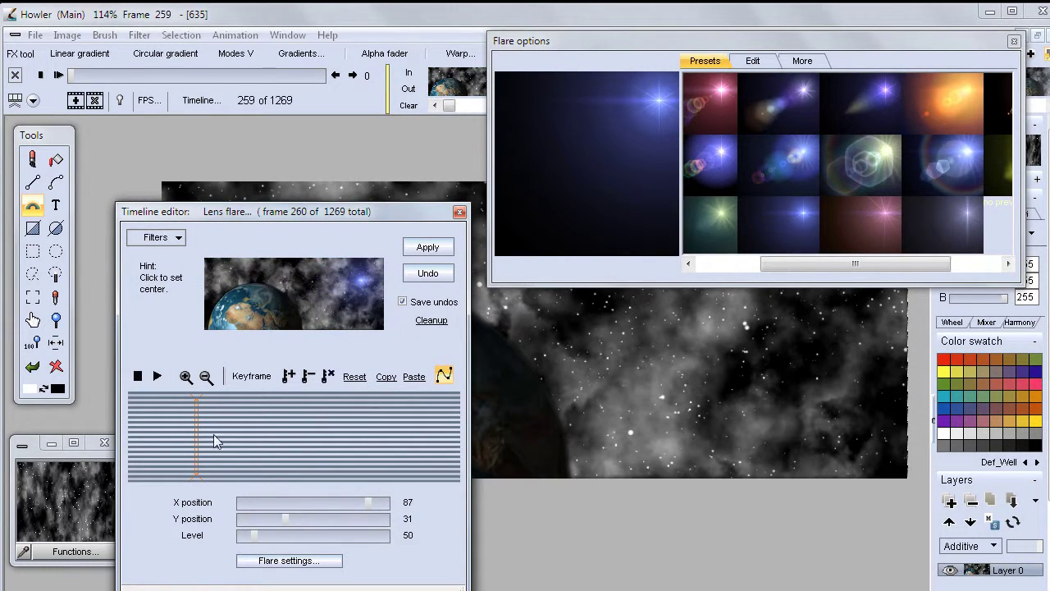
# Step: Set the flare level to 0 and add keyframes for it at frames 4 and 372
pyautogui.moveTo(186, 435); pyautogui.dragTo(127, 427)
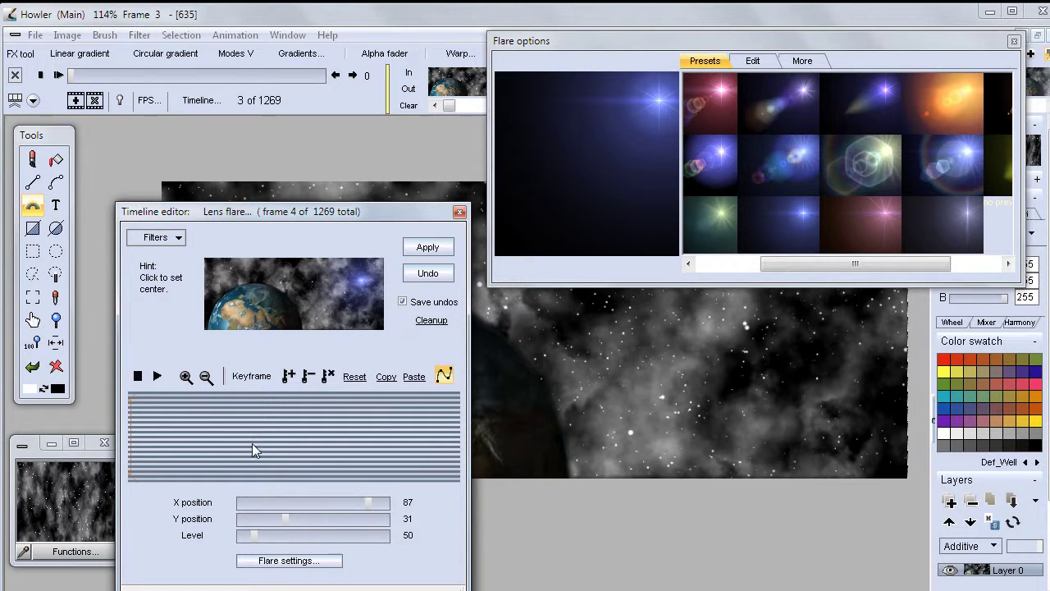
pyautogui.moveTo(254, 537); pyautogui.dragTo(231, 543)
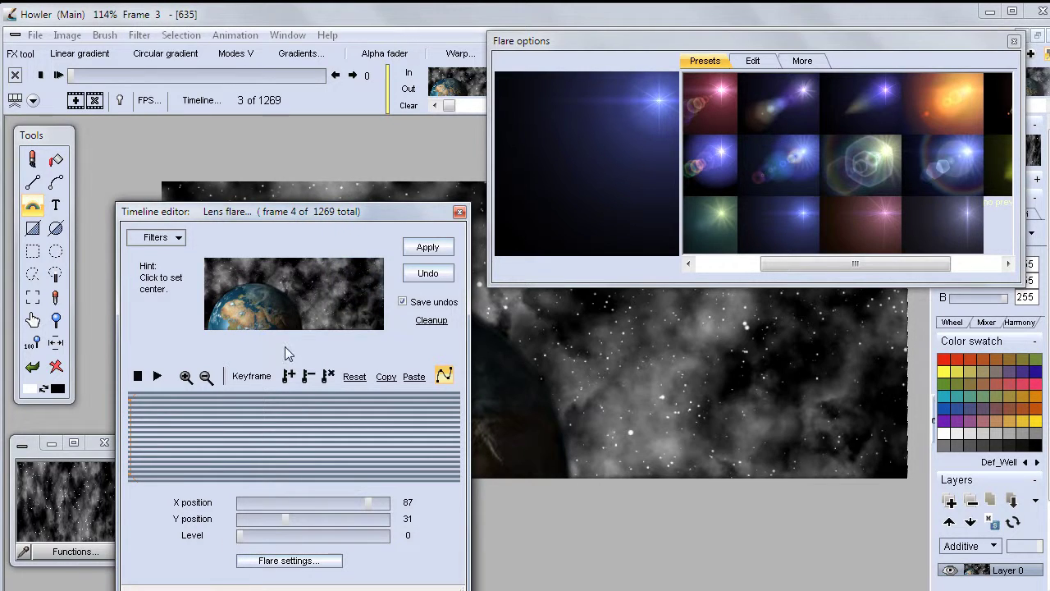
pyautogui.moveTo(209, 420); pyautogui.dragTo(228, 426)
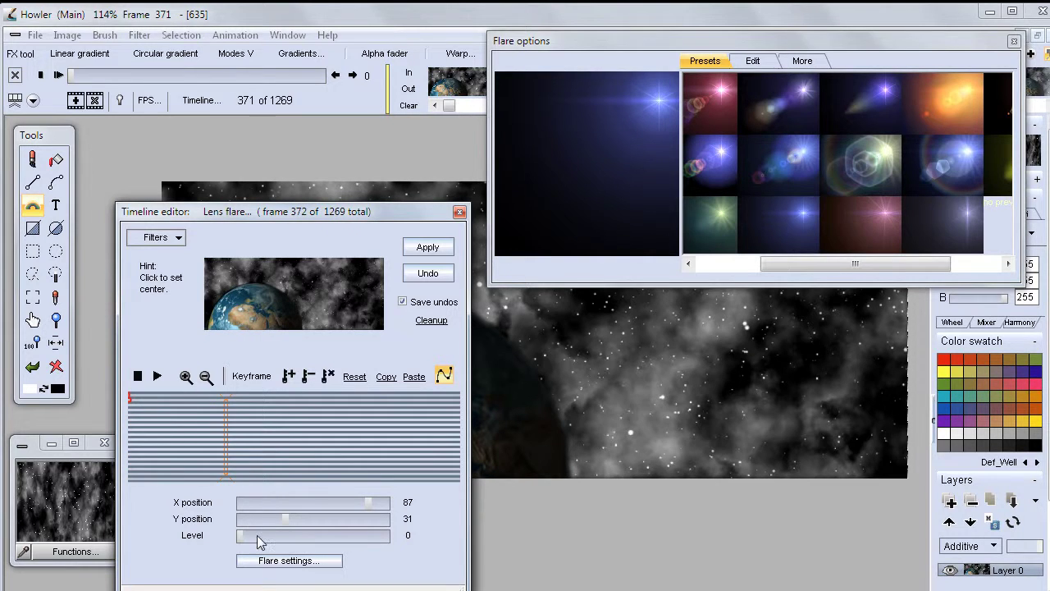
pyautogui.click(289, 376)
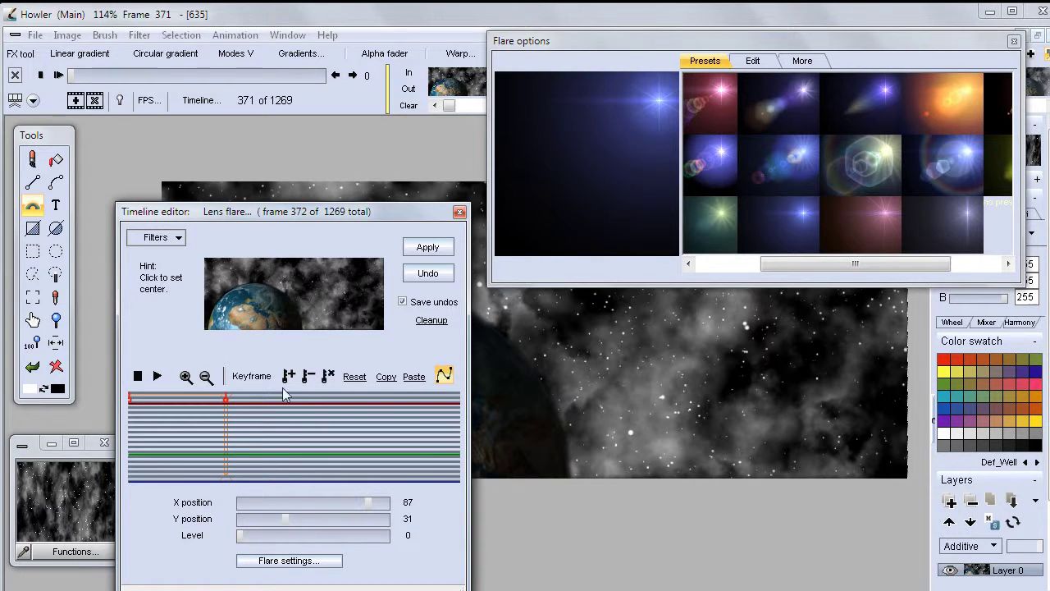
# Step: Add a keyframe at frame 409 with the flare level raised to 455
pyautogui.moveTo(229, 408); pyautogui.dragTo(236, 405)
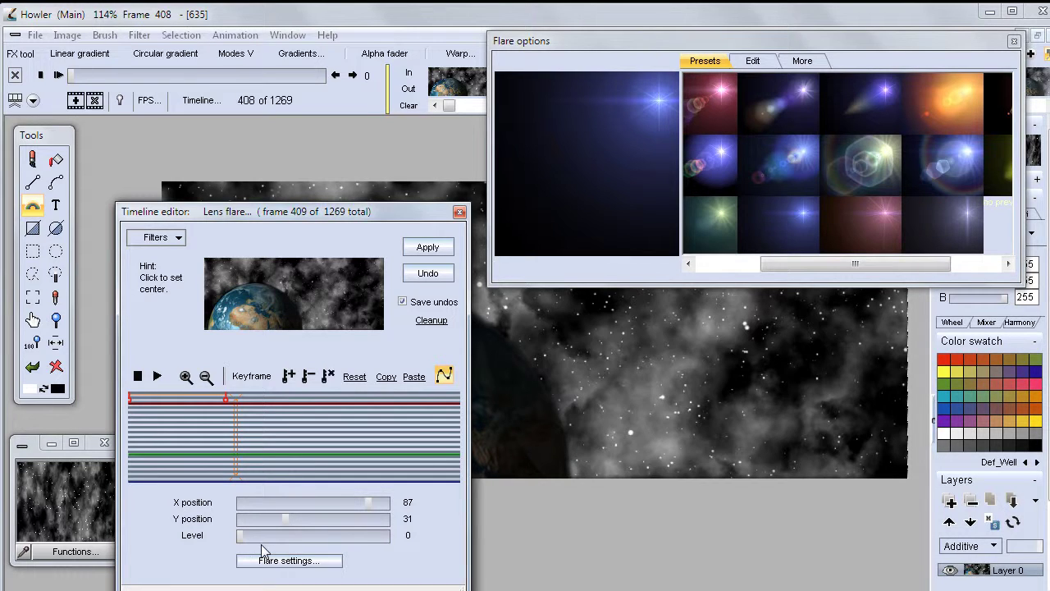
pyautogui.moveTo(243, 535); pyautogui.dragTo(377, 548)
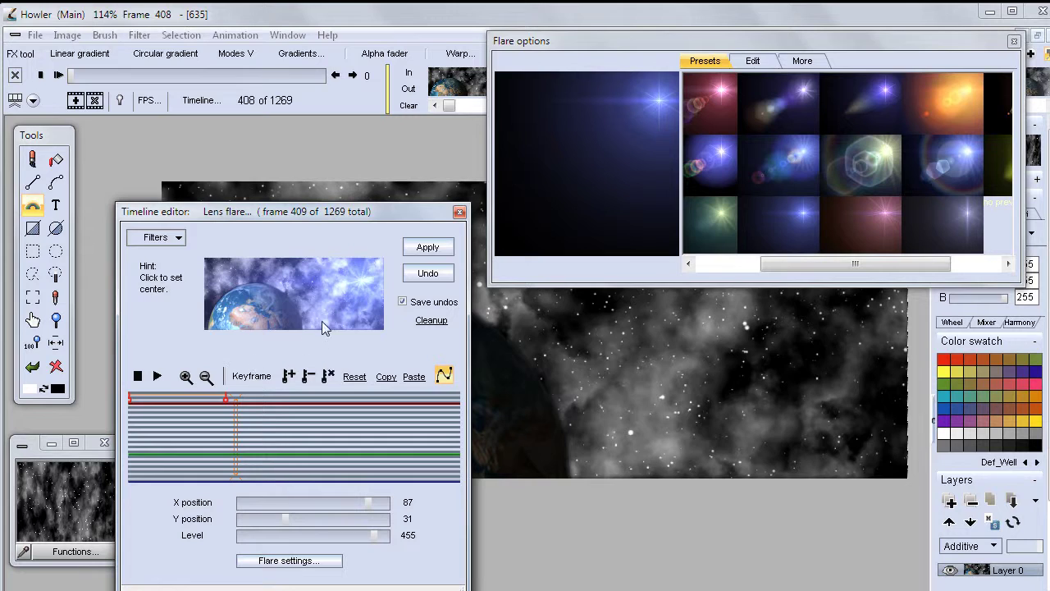
pyautogui.click(294, 376)
# Step: Add a keyframe at frame 920 with the flare level lowered to 72
pyautogui.moveTo(265, 401); pyautogui.dragTo(370, 471)
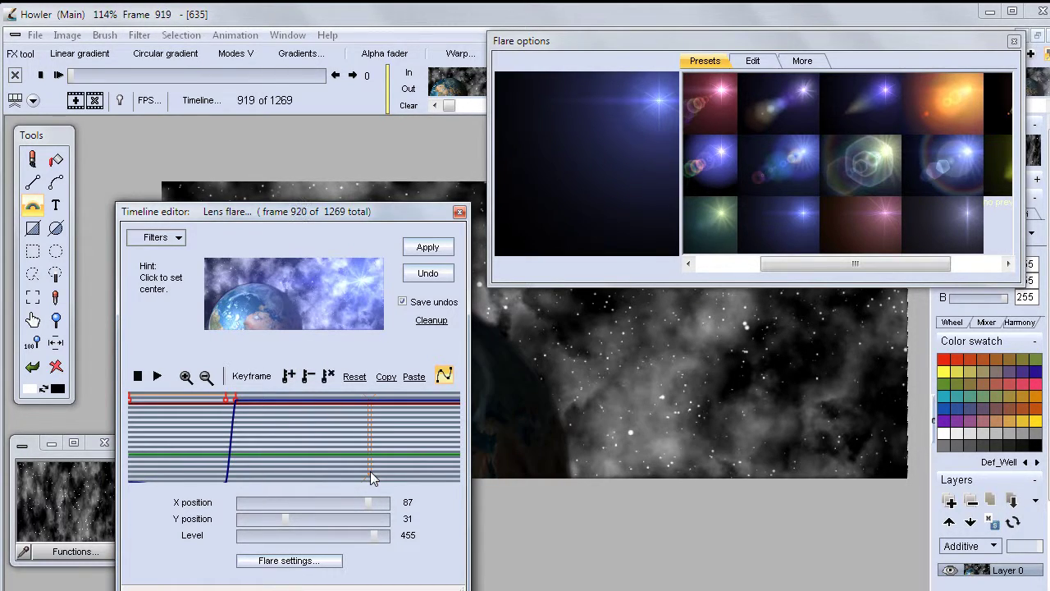
pyautogui.moveTo(342, 541); pyautogui.dragTo(270, 539)
pyautogui.click(288, 375)
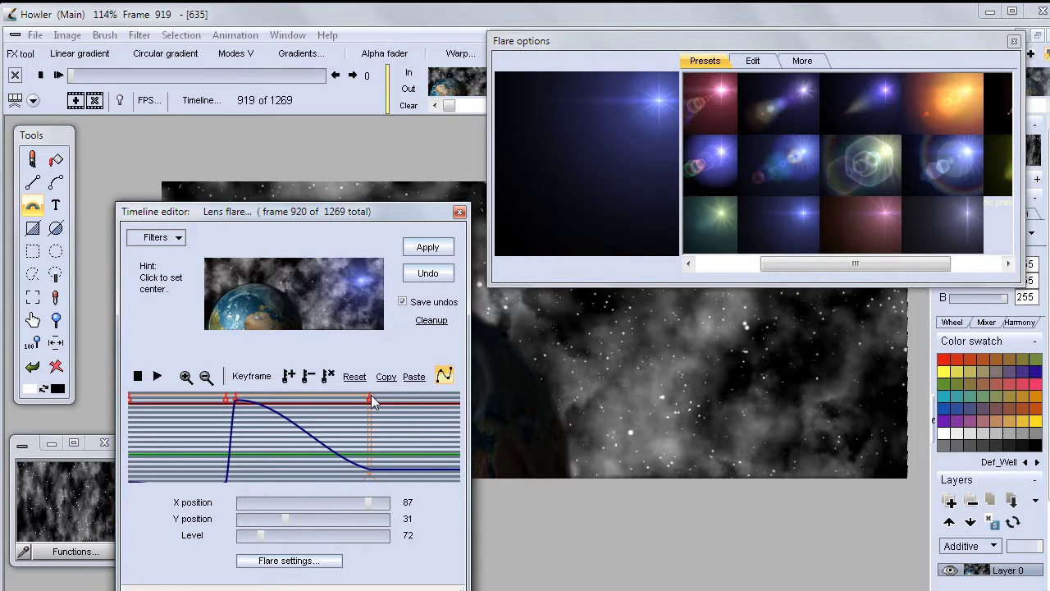
# Step: Enlarge the timeline editor and shift the last flare level keyframe to frame 769
pyautogui.moveTo(369, 405)
pyautogui.mouseDown()
pyautogui.moveTo(354, 407)
pyautogui.moveTo(369, 396)
pyautogui.moveTo(381, 407)
pyautogui.mouseUp()
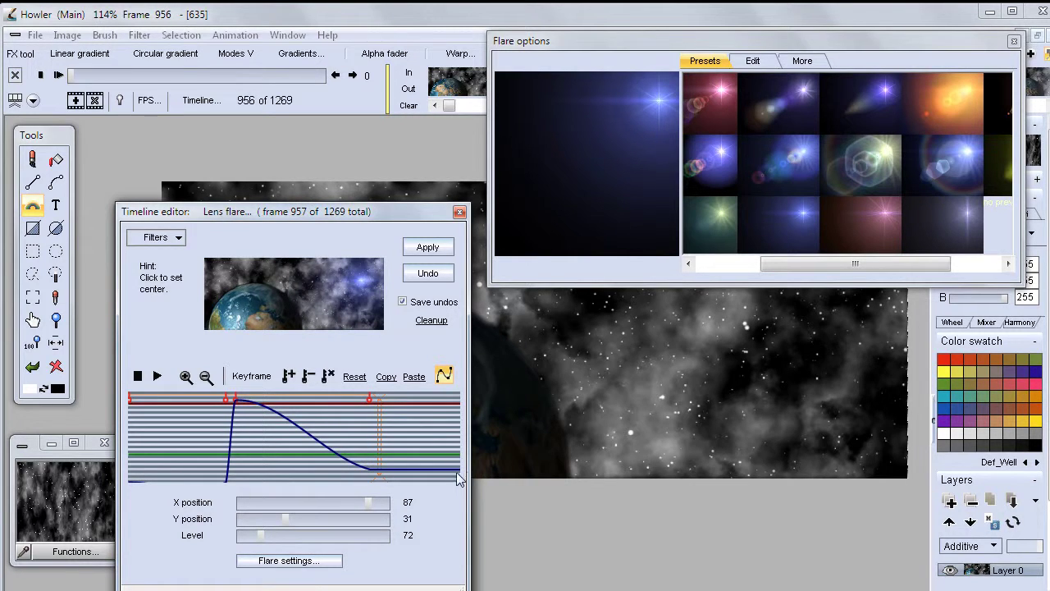
pyautogui.moveTo(467, 478); pyautogui.dragTo(965, 534)
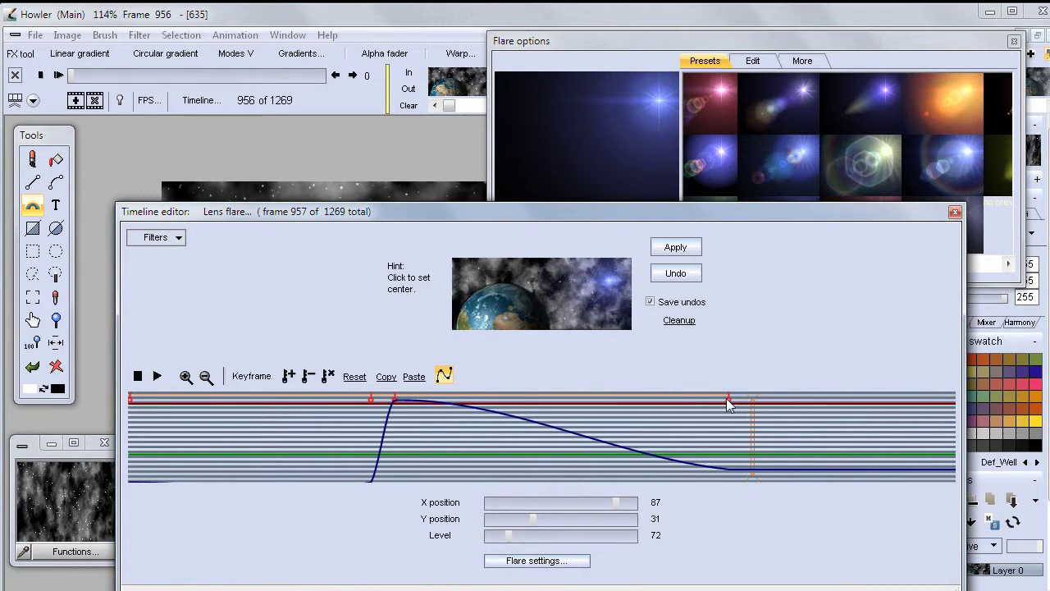
pyautogui.moveTo(730, 404); pyautogui.dragTo(612, 398)
pyautogui.moveTo(732, 406); pyautogui.dragTo(748, 401)
pyautogui.moveTo(494, 211); pyautogui.dragTo(383, 195)
pyautogui.moveTo(853, 383); pyautogui.dragTo(1049, 398)
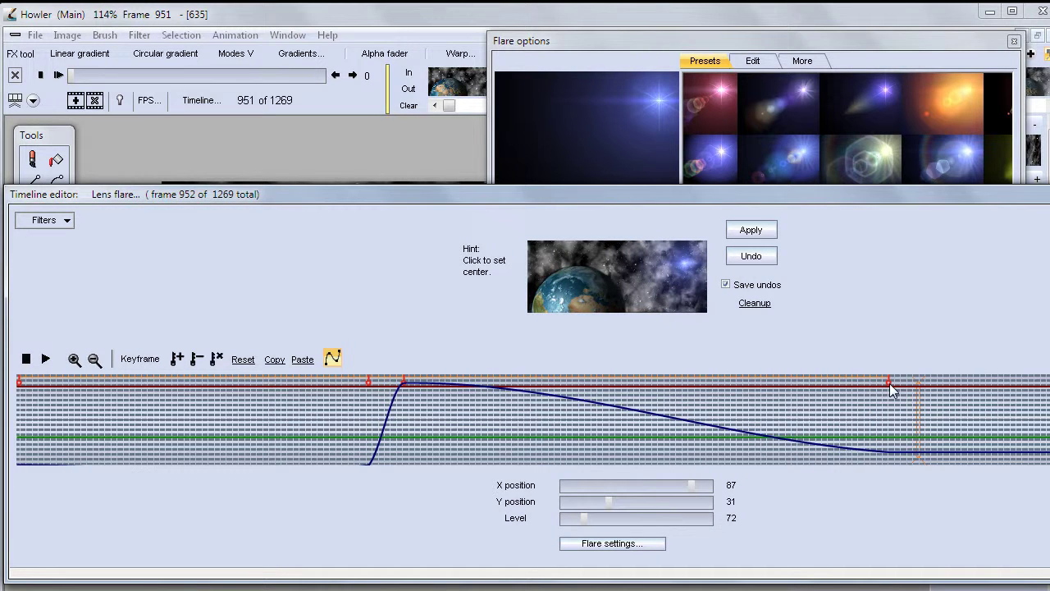
pyautogui.moveTo(891, 388)
pyautogui.mouseDown()
pyautogui.moveTo(606, 385)
pyautogui.moveTo(1000, 385)
pyautogui.moveTo(930, 390)
pyautogui.mouseUp()
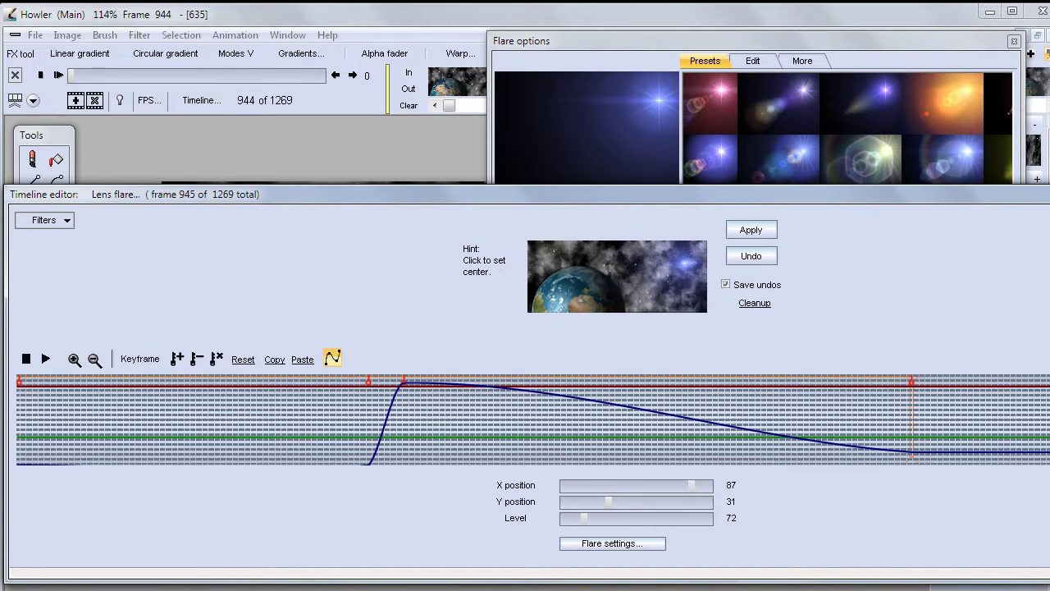
pyautogui.moveTo(1048, 370)
pyautogui.mouseDown()
pyautogui.moveTo(821, 370)
pyautogui.moveTo(1049, 370)
pyautogui.moveTo(1027, 370)
pyautogui.mouseUp()
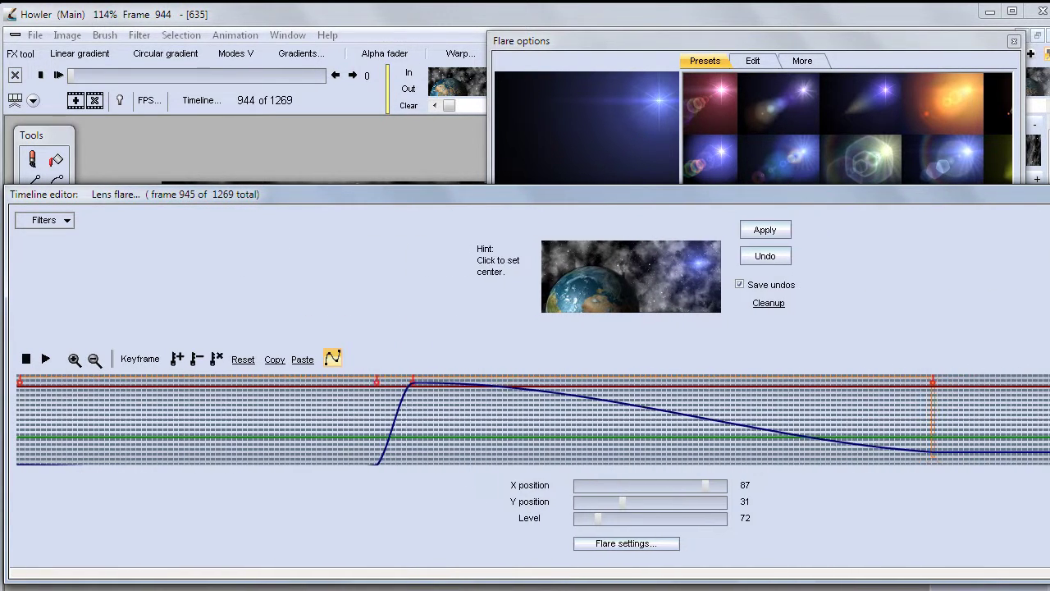
pyautogui.moveTo(931, 387)
pyautogui.mouseDown()
pyautogui.moveTo(616, 384)
pyautogui.moveTo(949, 394)
pyautogui.moveTo(714, 382)
pyautogui.moveTo(804, 396)
pyautogui.moveTo(760, 391)
pyautogui.mouseUp()
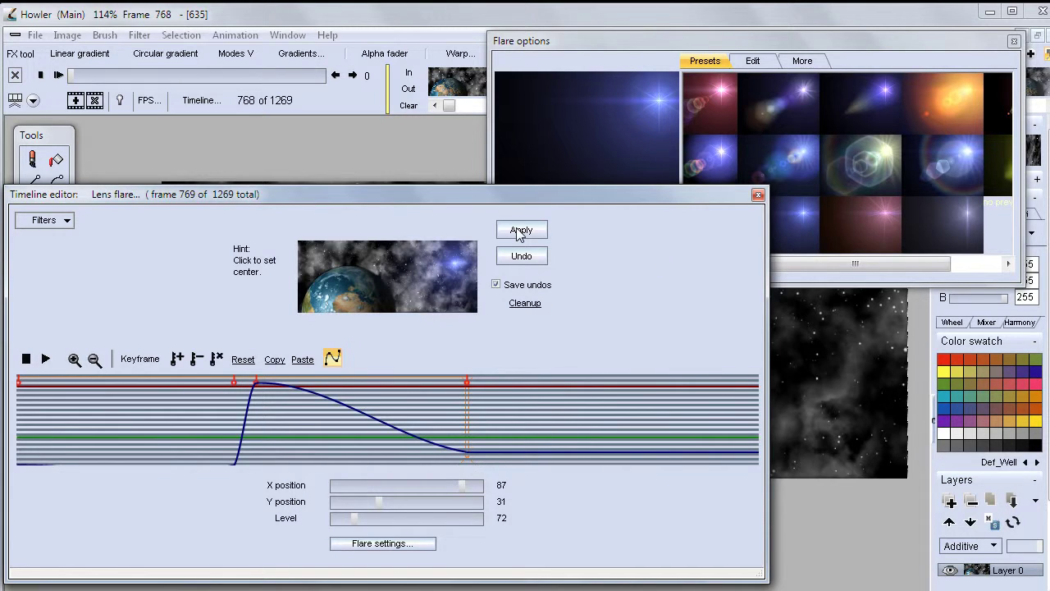
# Step: Apply the lens flare to all frames and close the timeline editor and flare options
pyautogui.click(519, 231)
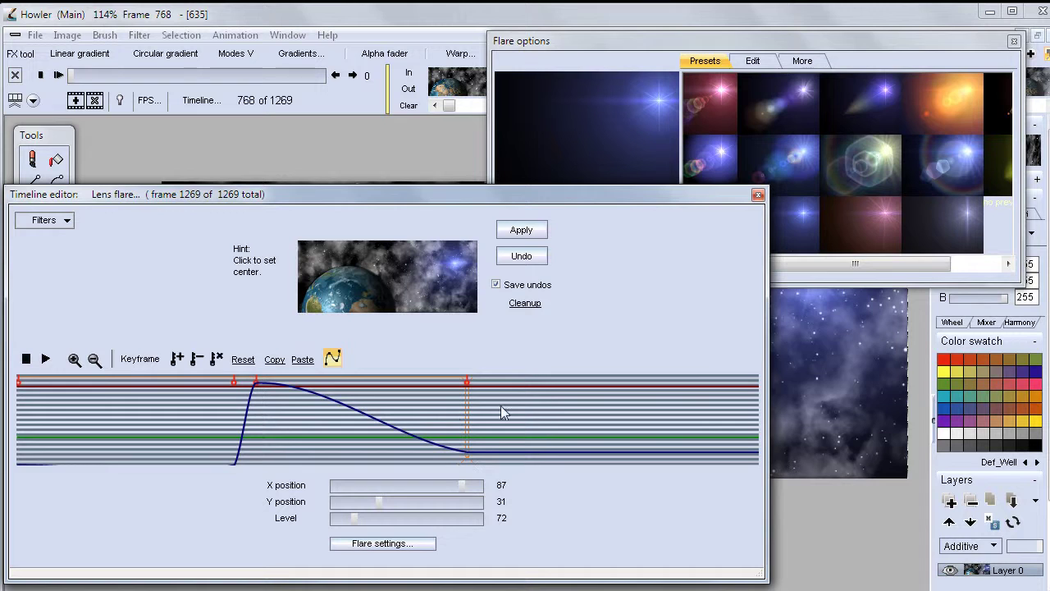
pyautogui.click(757, 195)
pyautogui.click(1014, 41)
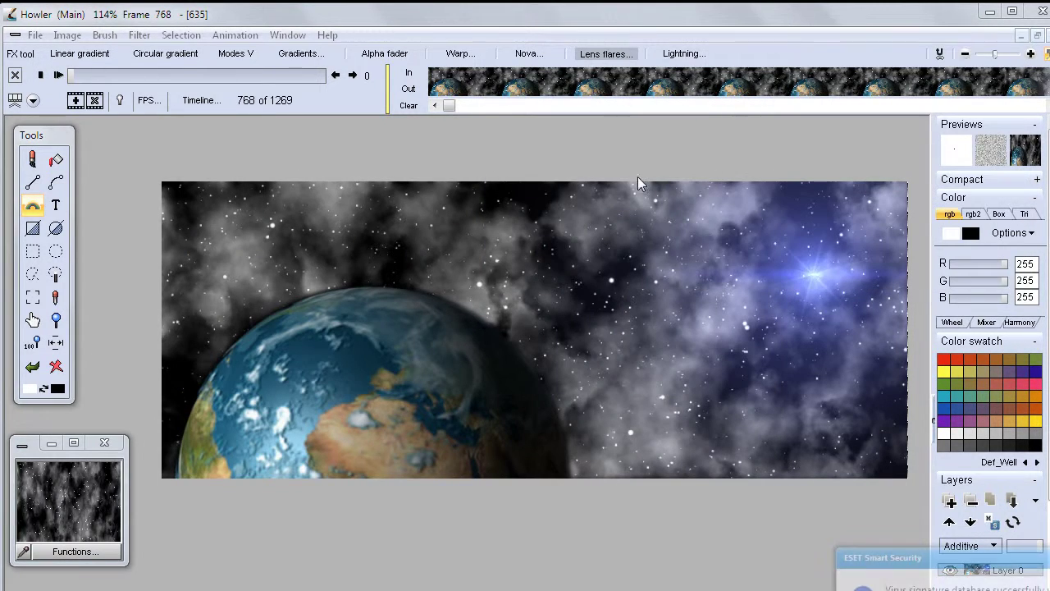
# Step: Play back the start of the animation and check the playback frame rate setting
pyautogui.click(59, 76)
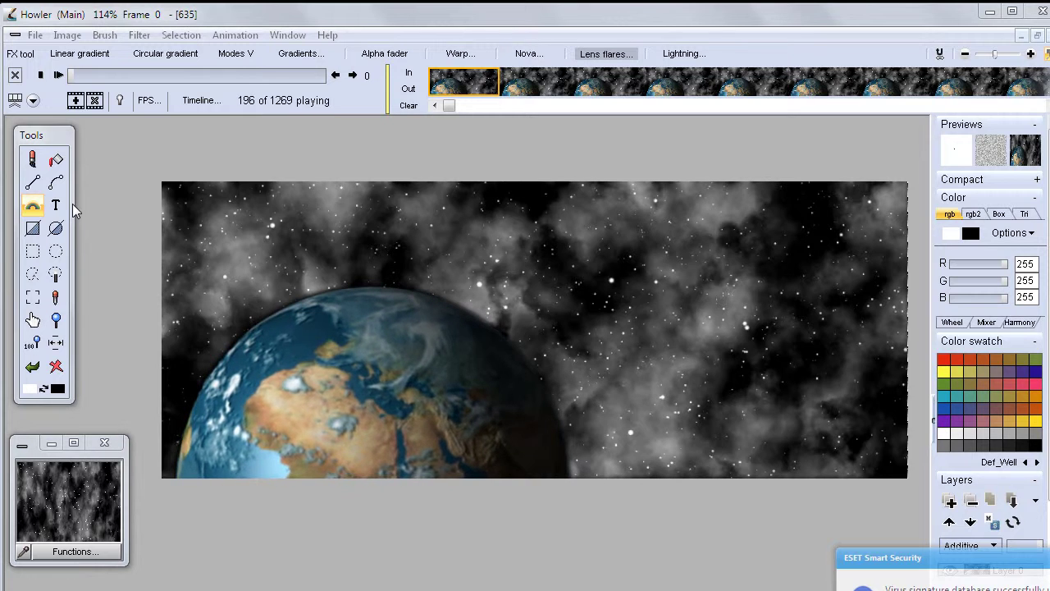
pyautogui.moveTo(158, 75); pyautogui.dragTo(70, 76)
pyautogui.click(148, 100)
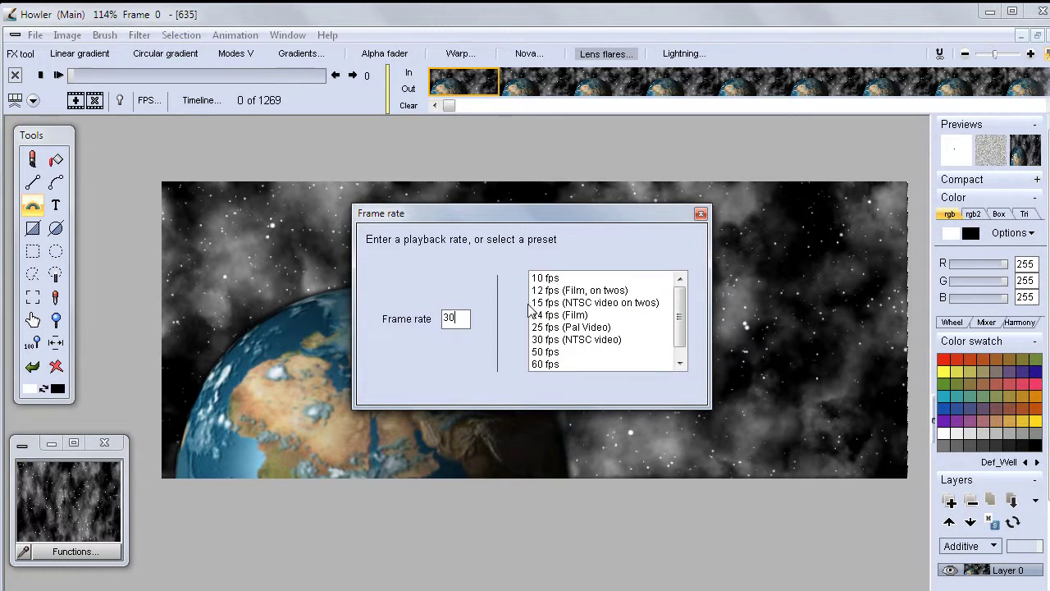
pyautogui.click(702, 214)
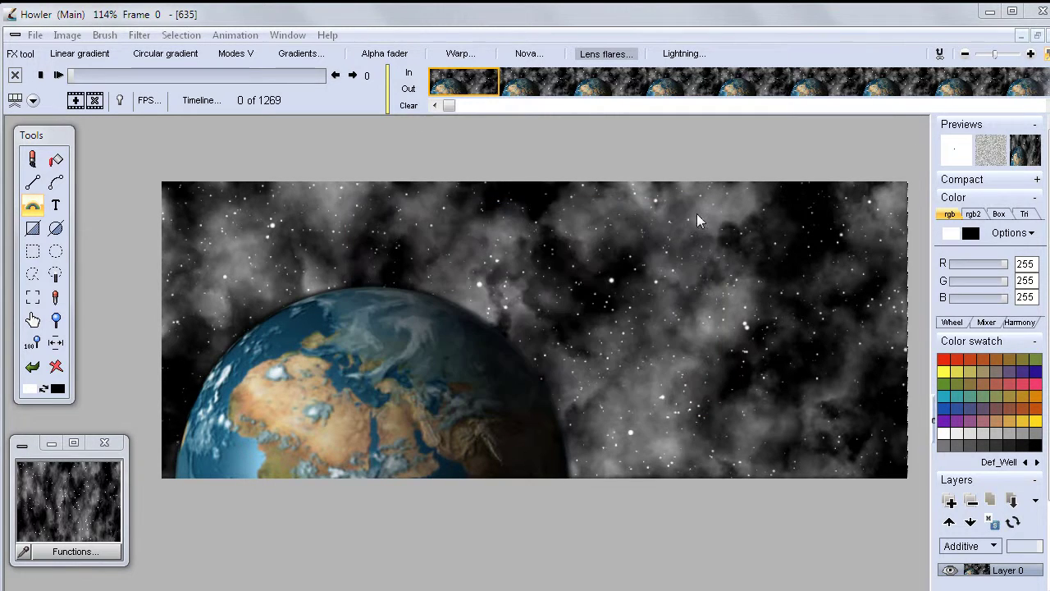
# Step: Replay the animation from the first frame to review how the flare bursts and fades
pyautogui.click(58, 74)
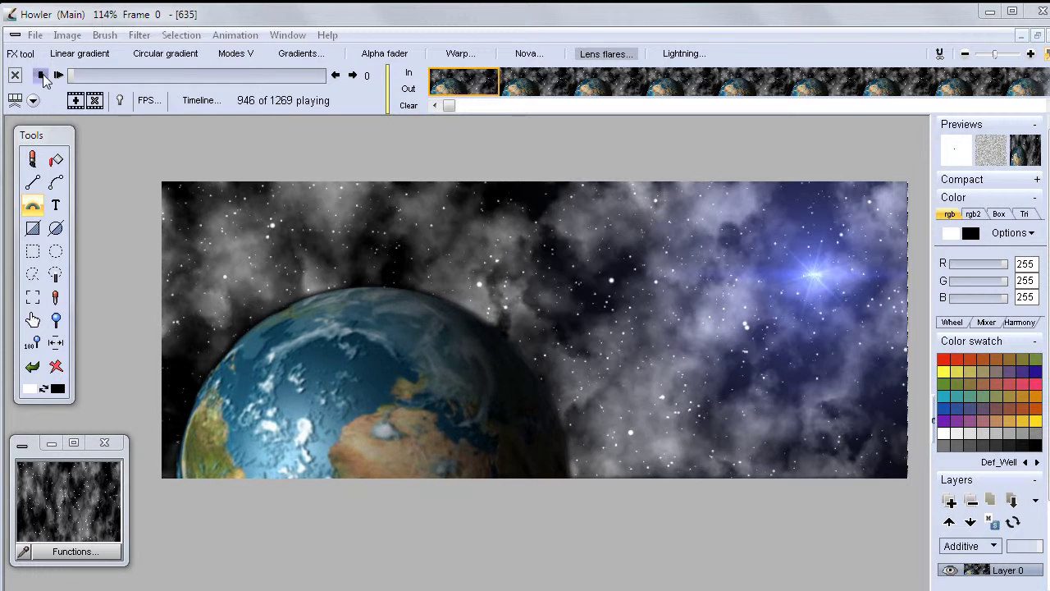
pyautogui.click(40, 74)
pyautogui.moveTo(73, 77)
pyautogui.mouseDown()
pyautogui.moveTo(347, 89)
pyautogui.moveTo(70, 76)
pyautogui.mouseUp()
pyautogui.click(59, 76)
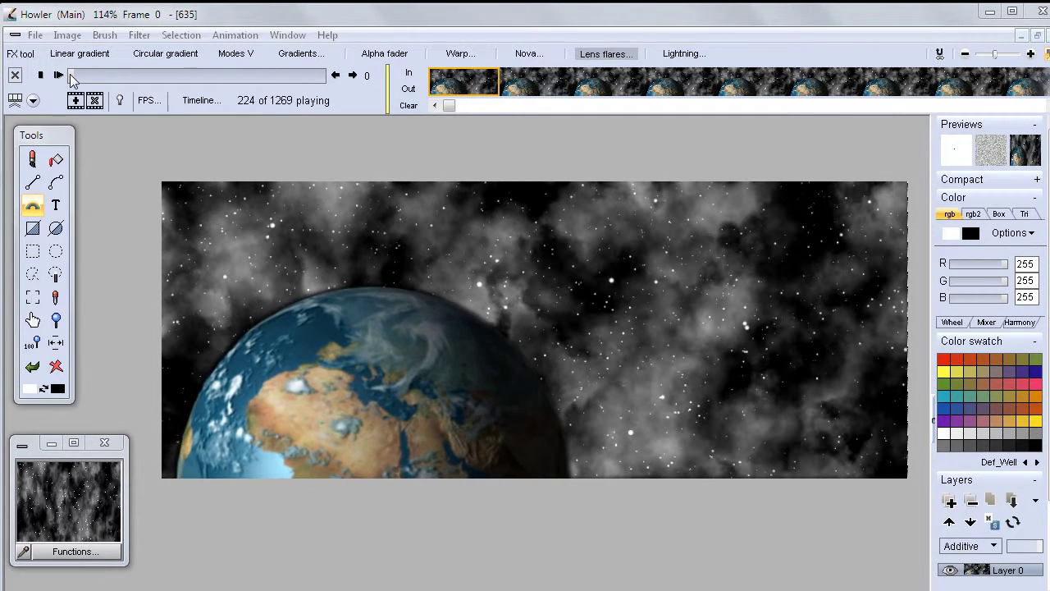
pyautogui.moveTo(86, 78)
pyautogui.mouseDown()
pyautogui.moveTo(78, 82)
pyautogui.moveTo(104, 86)
pyautogui.mouseUp()
# Step: Widen the frame slider by moving the divider between it and the frame thumbnails
pyautogui.click(351, 76)
pyautogui.click(408, 89)
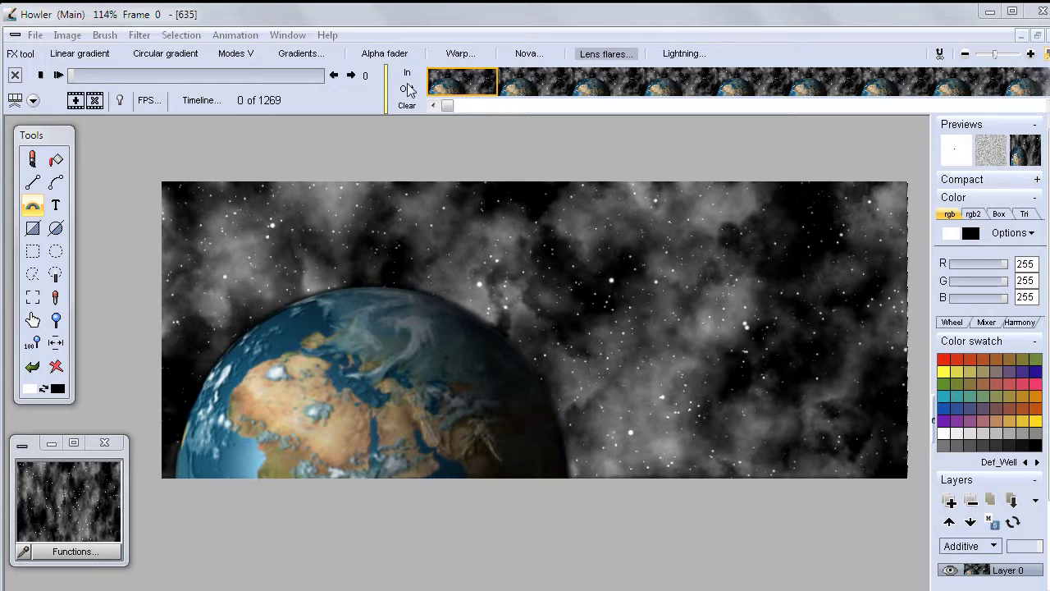
pyautogui.click(387, 95)
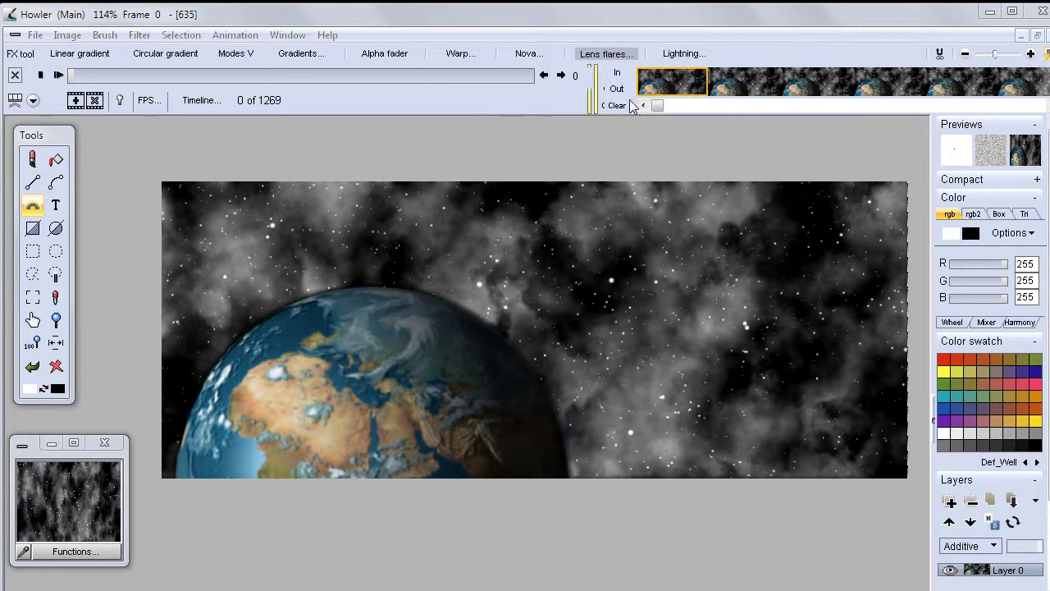
# Step: Scrub the animation to frame 155 and advance frame by frame to frame 157
pyautogui.moveTo(71, 77); pyautogui.dragTo(175, 98)
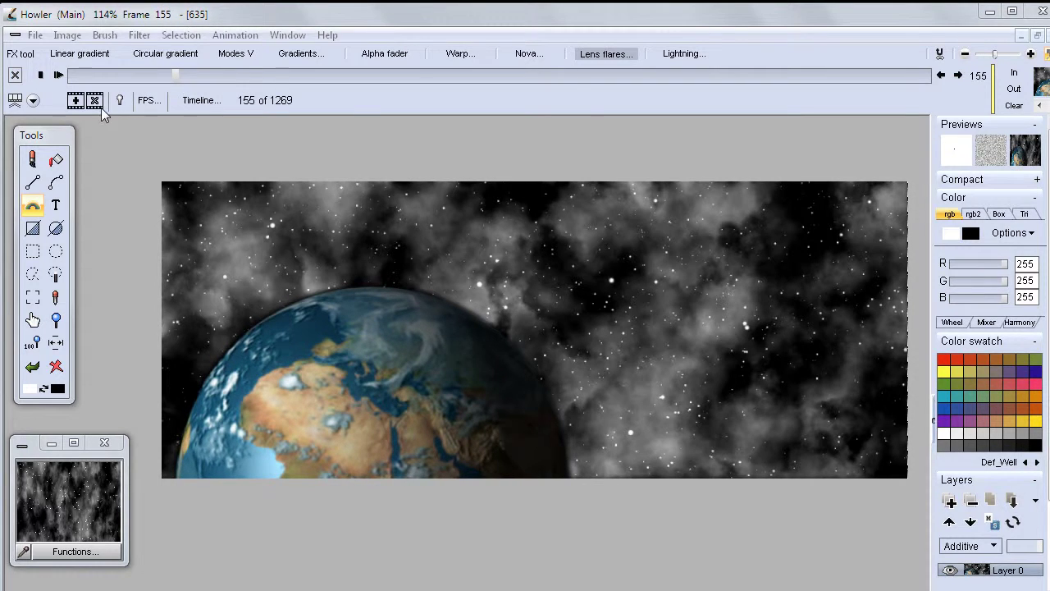
pyautogui.click(957, 75)
pyautogui.click(959, 76)
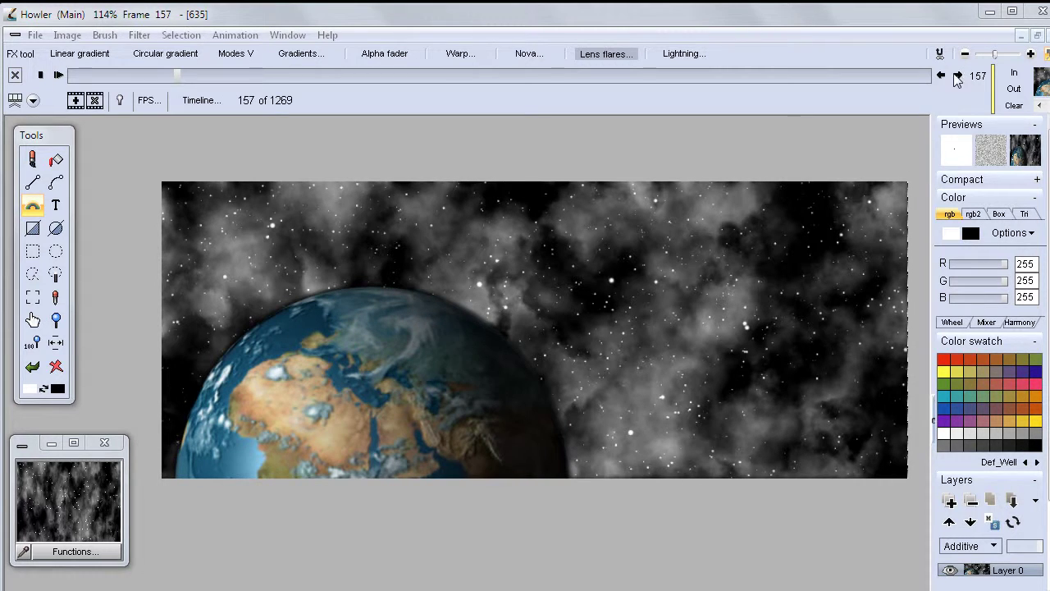
# Step: Compare frame 157 with the neighbouring frames one by one and delete frame 157 from the animation
pyautogui.click(941, 75)
pyautogui.click(958, 75)
pyautogui.click(959, 75)
pyautogui.click(941, 75)
pyautogui.click(941, 75)
pyautogui.click(943, 77)
pyautogui.click(944, 76)
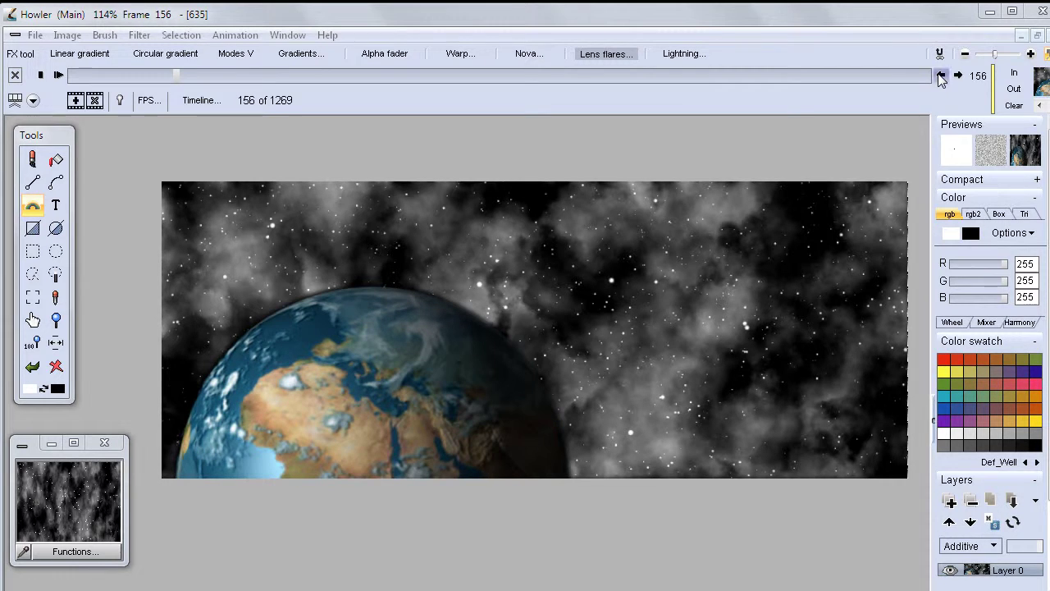
pyautogui.click(959, 75)
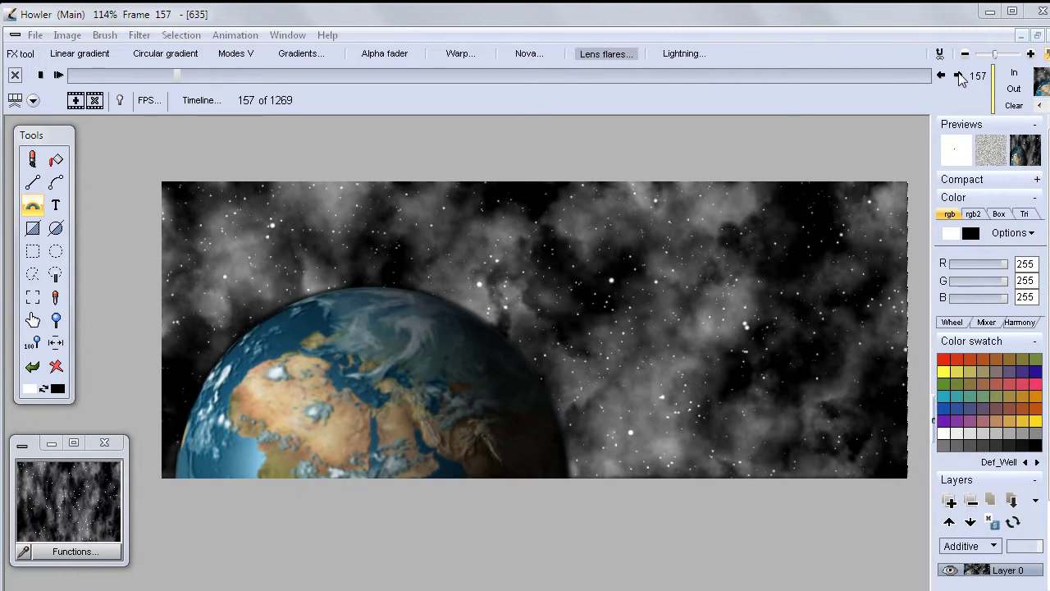
pyautogui.click(941, 76)
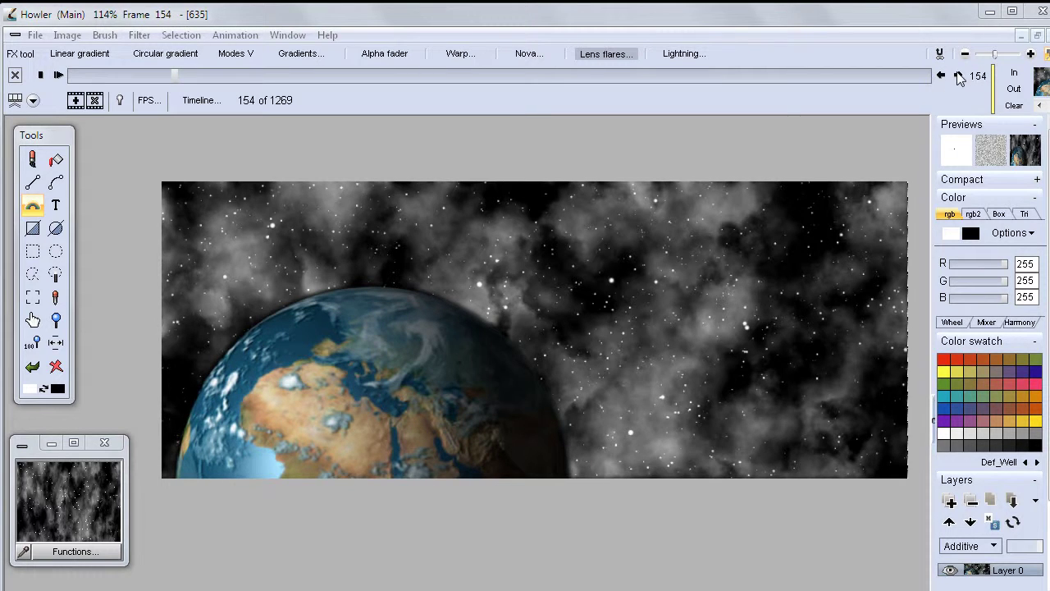
pyautogui.click(959, 76)
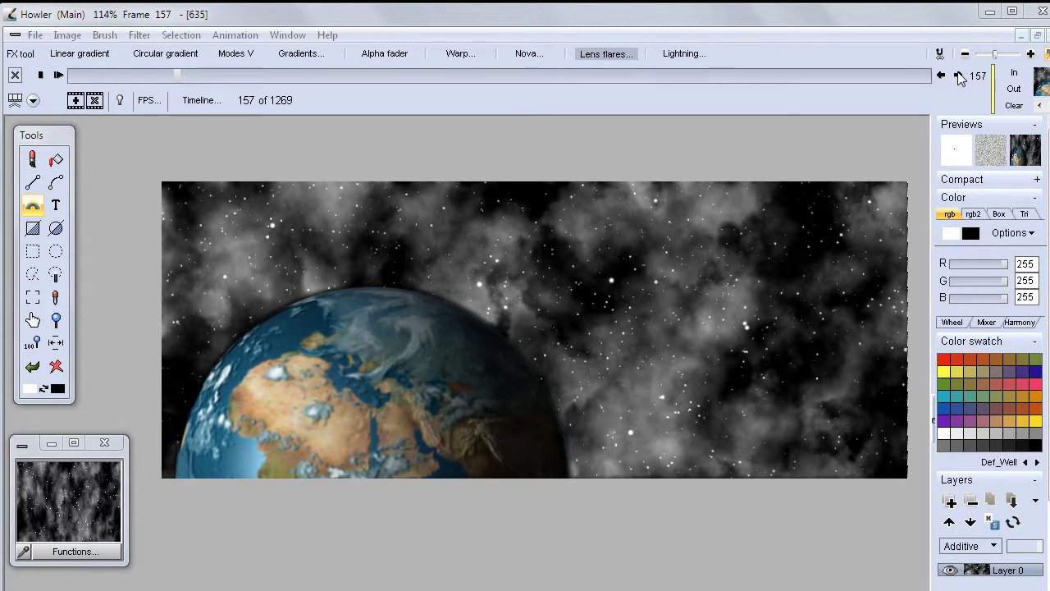
pyautogui.click(96, 106)
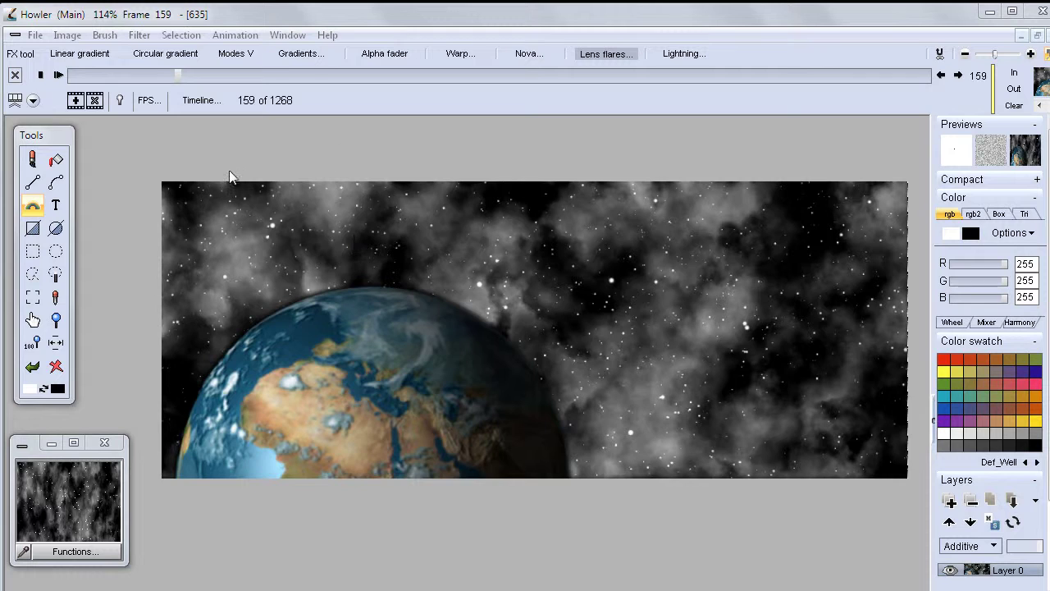
# Step: Replay the animation from the first frame to review the Earth's rotation and scrub to frame 182
pyautogui.moveTo(176, 75); pyautogui.dragTo(65, 73)
pyautogui.click(58, 74)
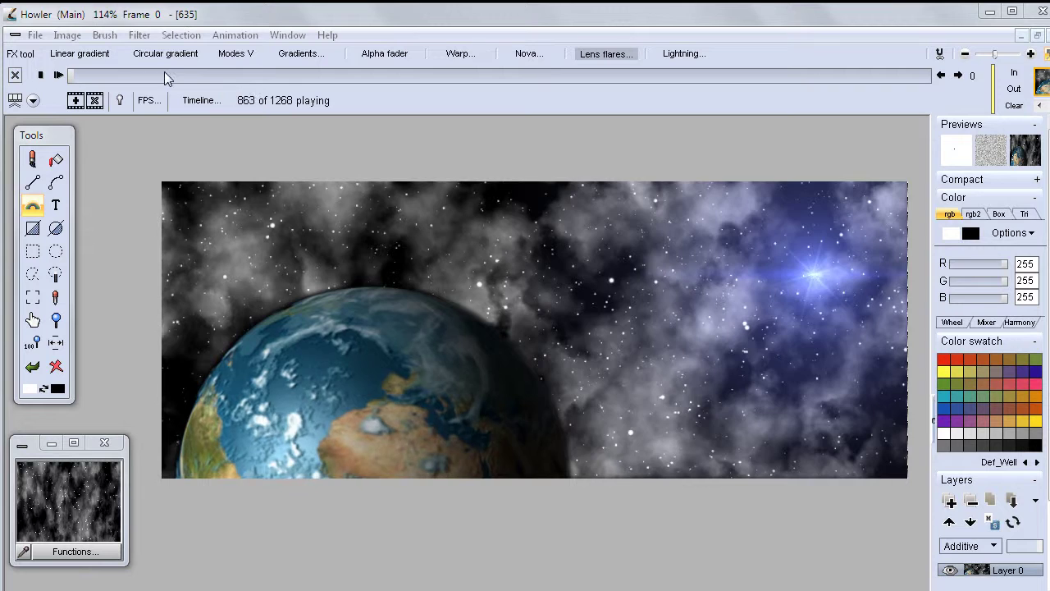
pyautogui.click(200, 75)
pyautogui.moveTo(200, 79); pyautogui.dragTo(194, 78)
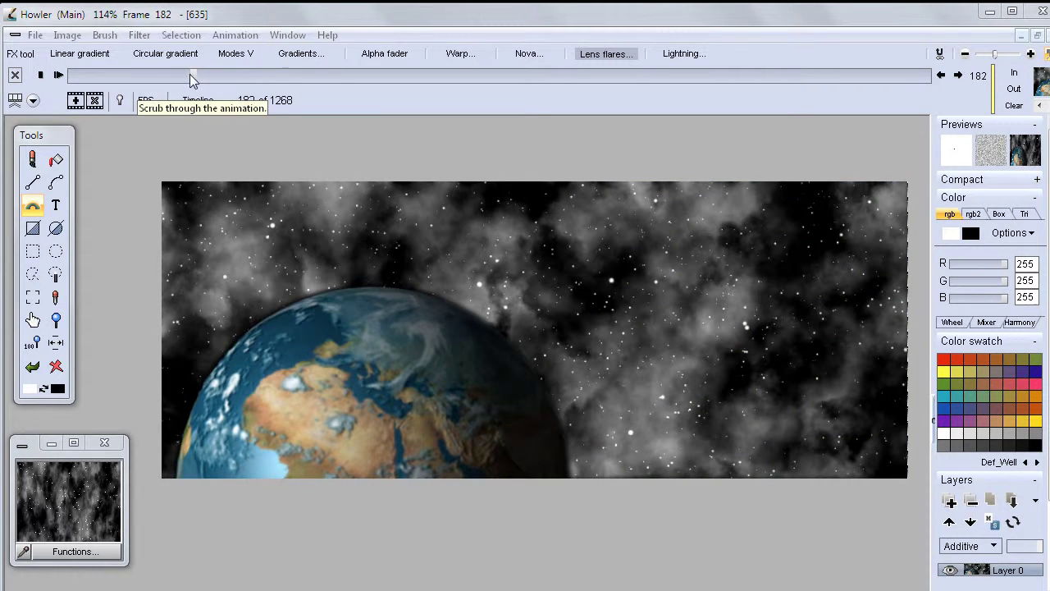